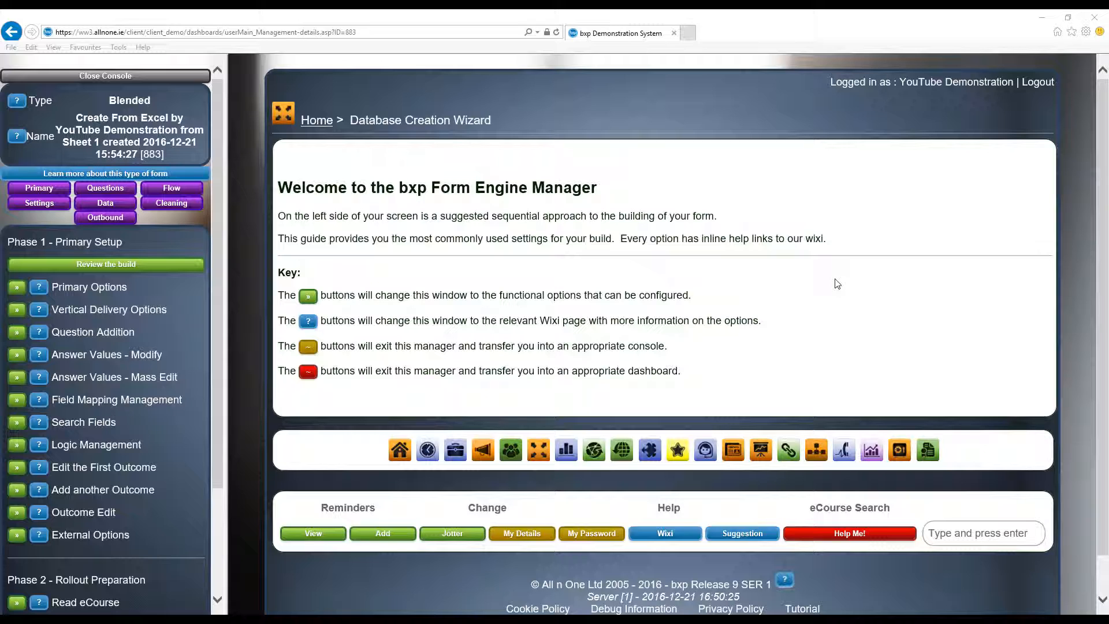
- Open the build review of the form and inspect the answer options of the primary interest question
left_click(159, 263)
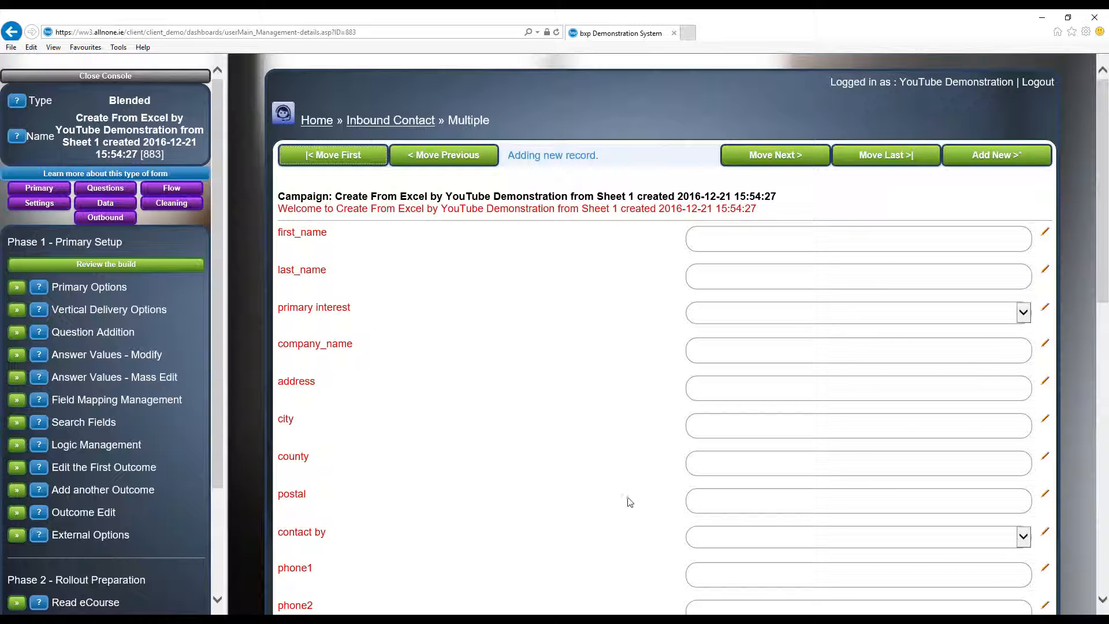
left_click(740, 315)
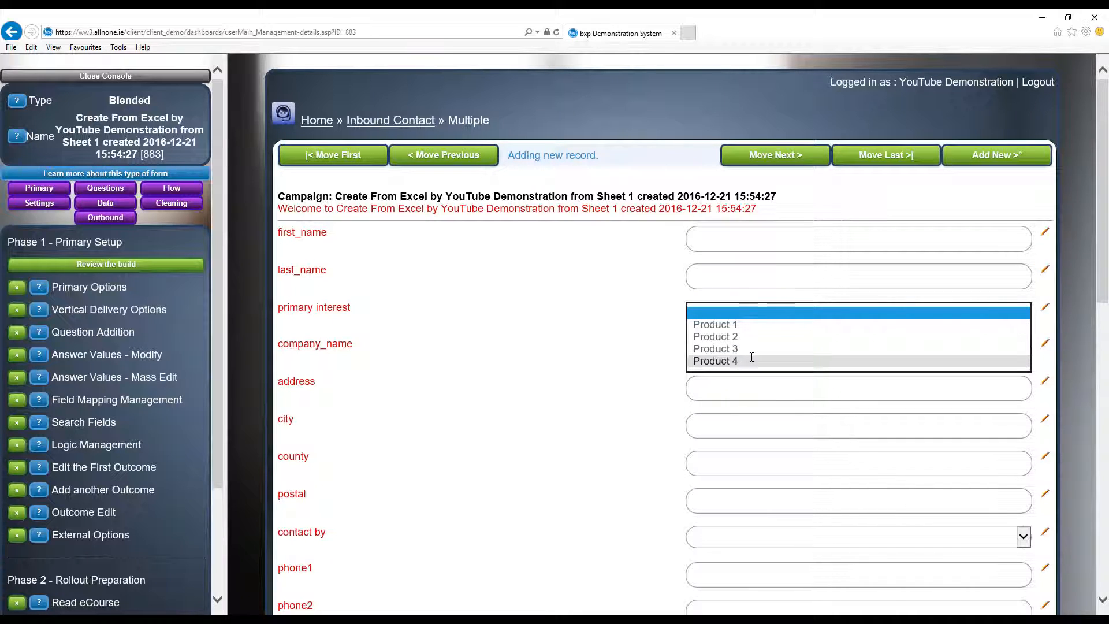
left_click(588, 355)
left_click(756, 318)
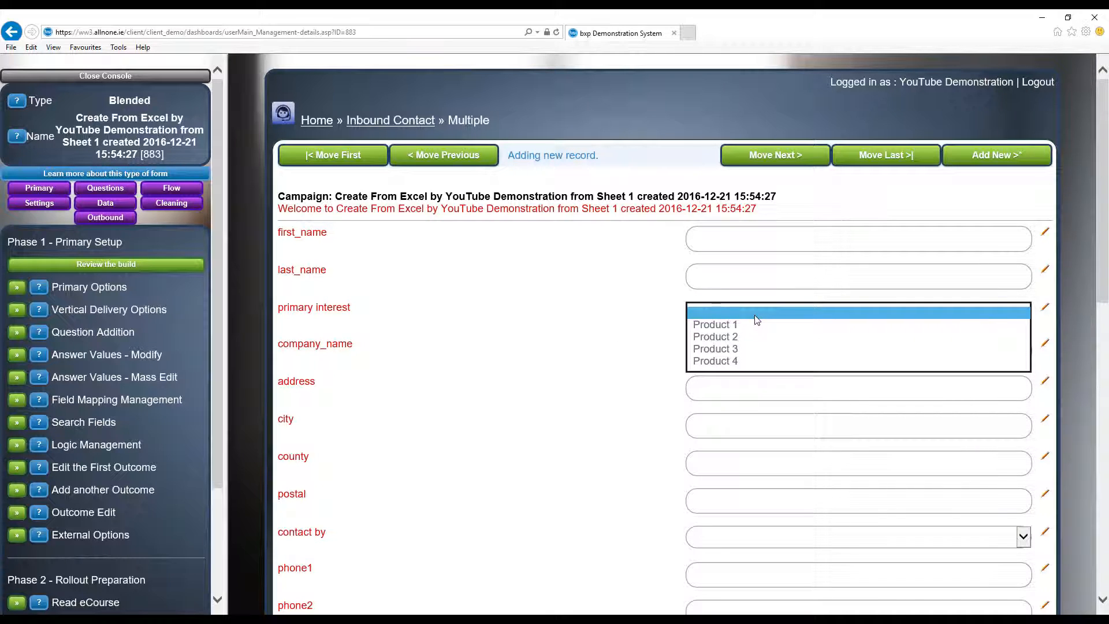
left_click(611, 326)
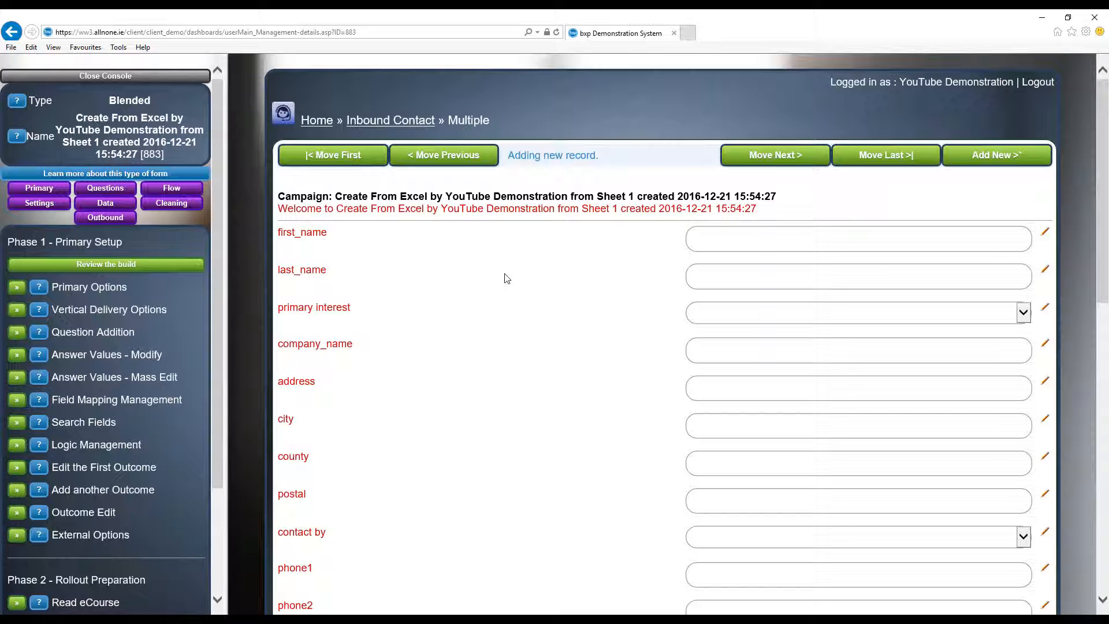
- Open the home page in a separate browser tab and go to eCourse Management's Create a Book form
middle_click(304, 117)
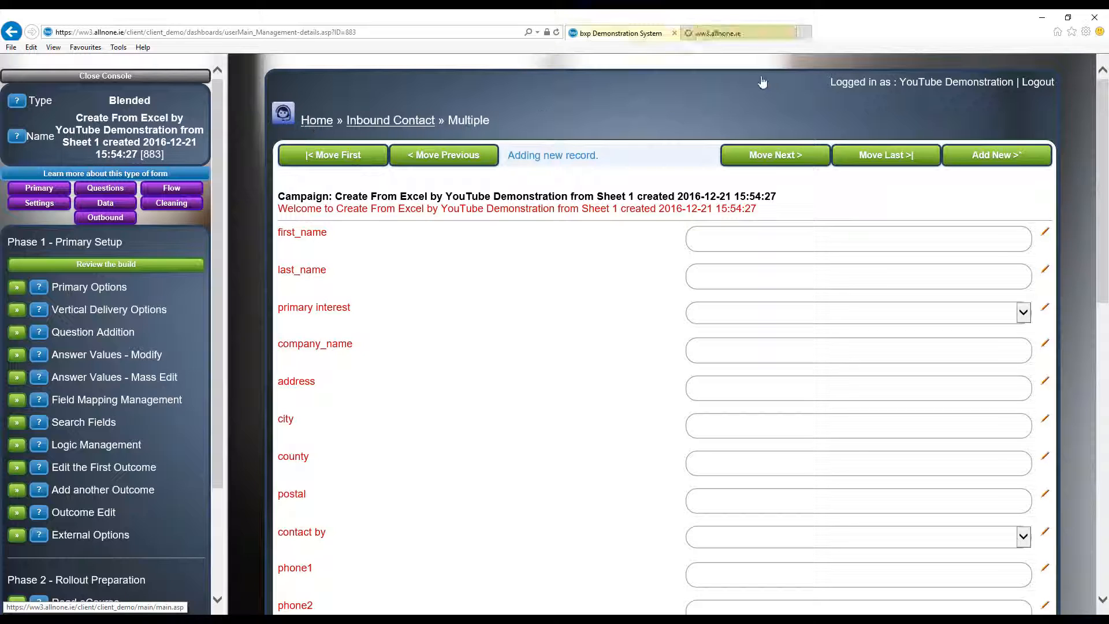
left_click(718, 35)
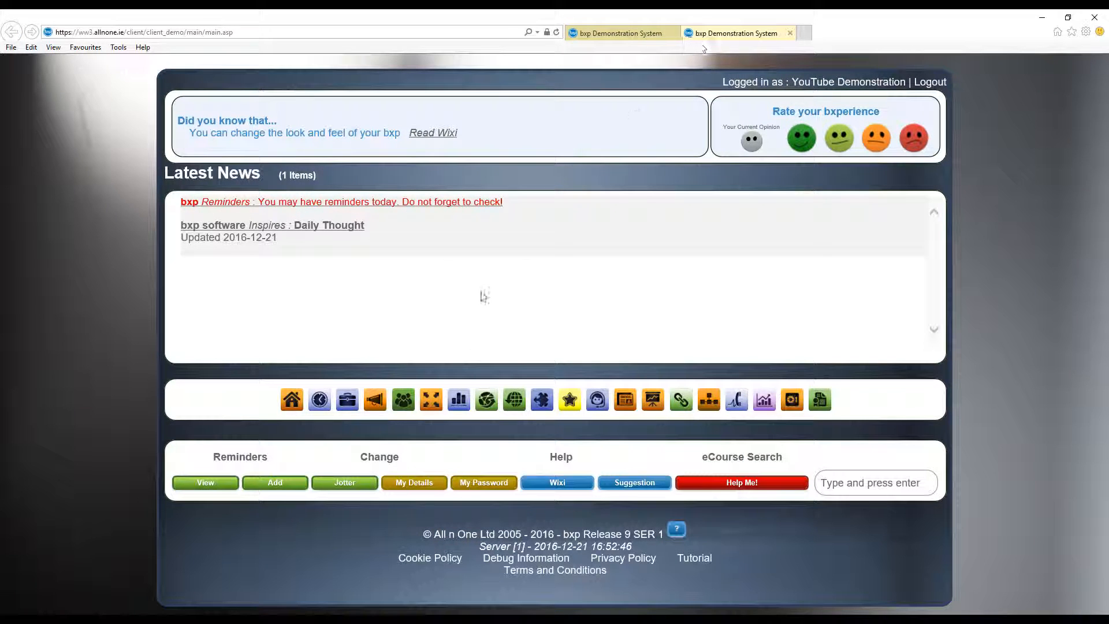
left_click(516, 406)
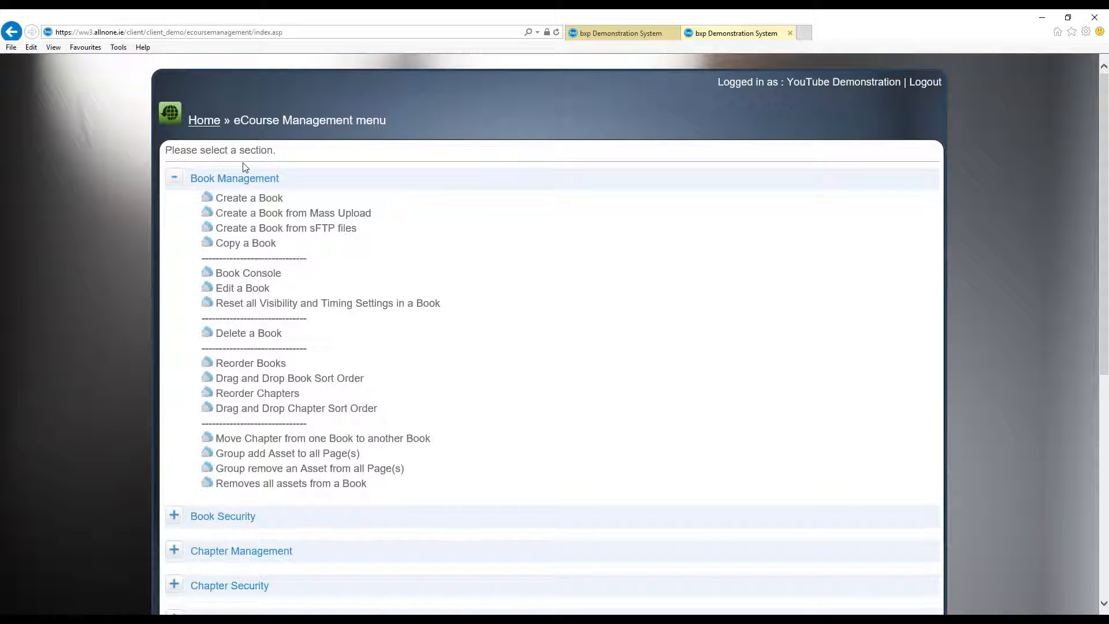
left_click(256, 200)
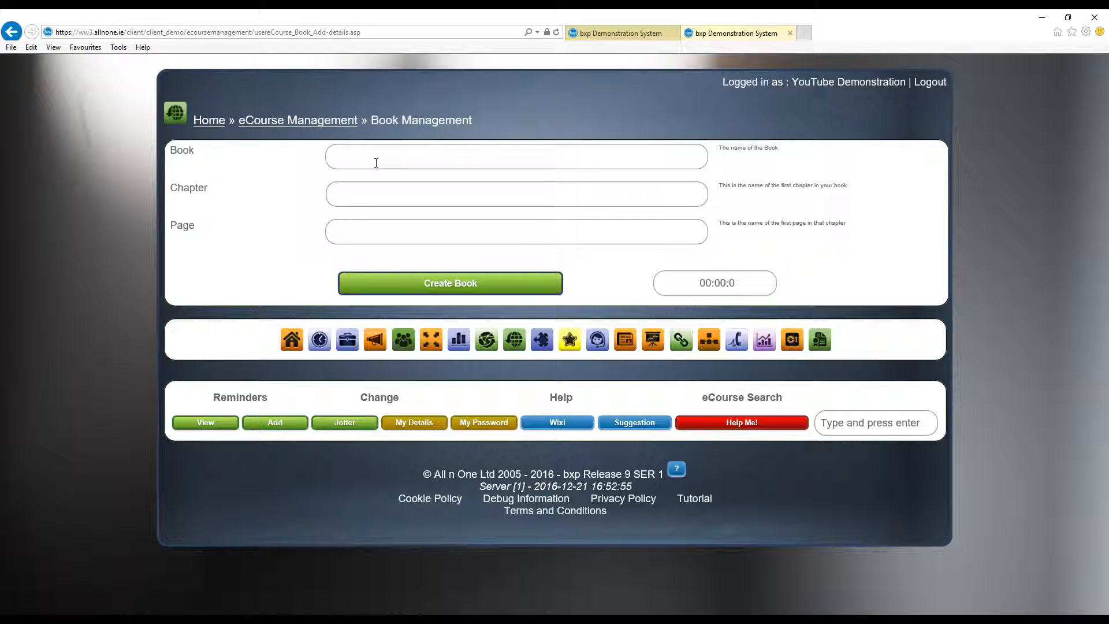
- Create the book "Product Manual / Operations Manual" with first chapter "Product Descriptions" and first page "Product 1"
type("Product Manual / Operations Manual")
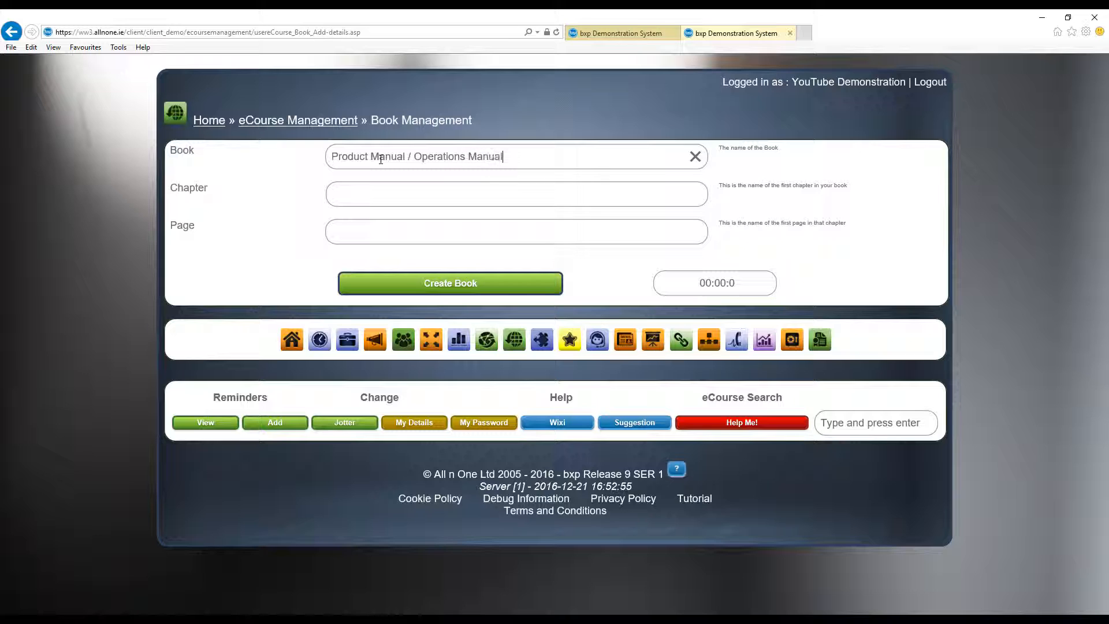
key("Tab")
type("Proo")
type("uct Descriptions")
key("Tab")
type("Page")
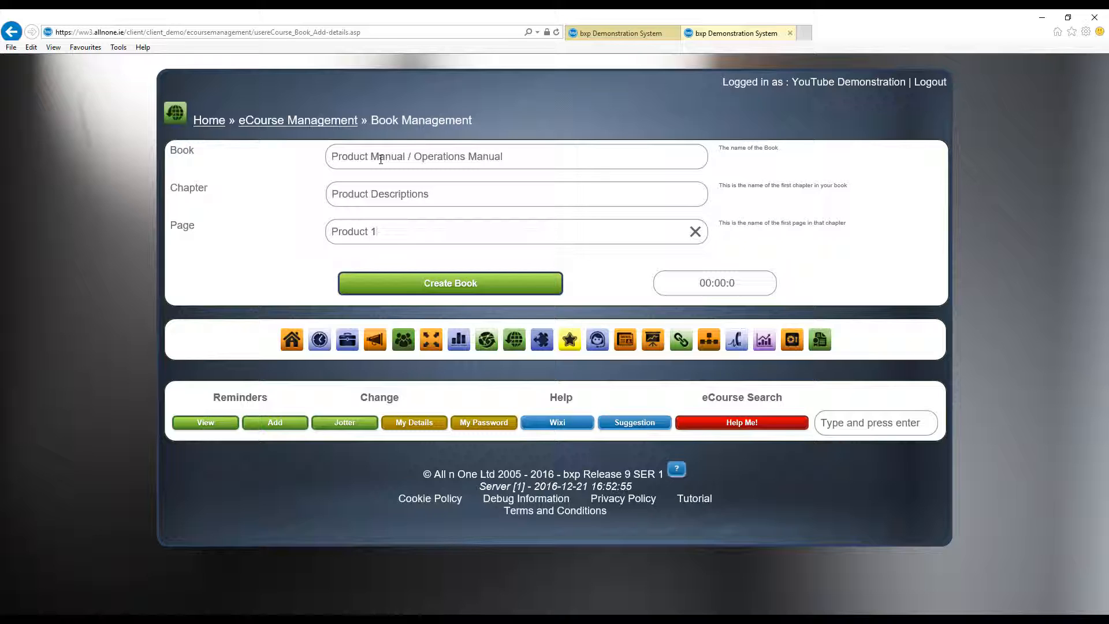
left_click(452, 281)
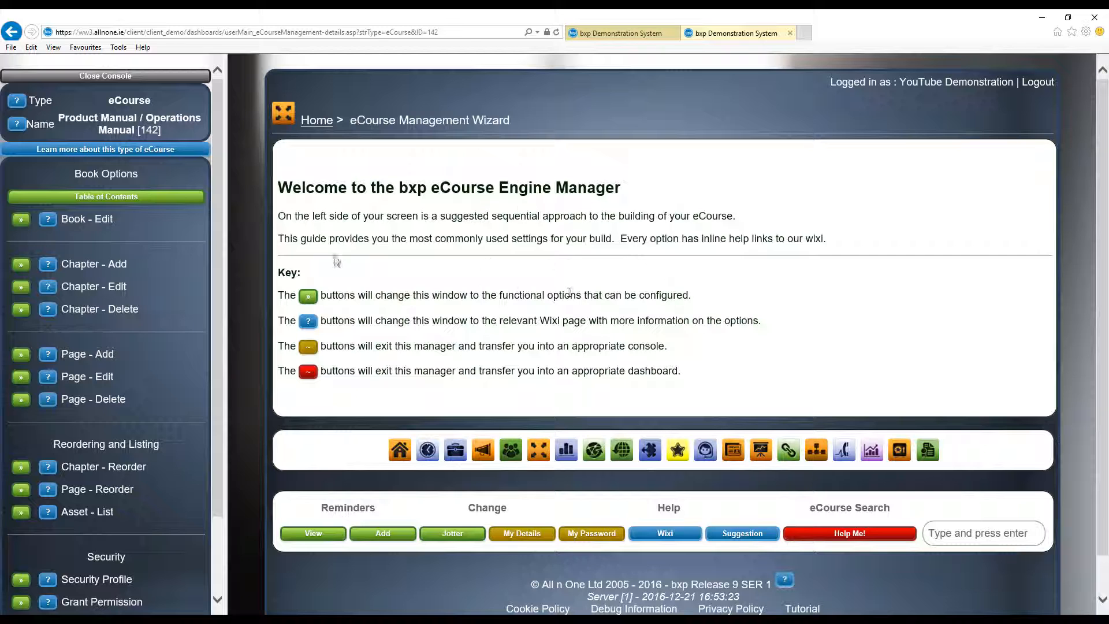
- Open the Product 1 page under the Product Descriptions chapter from the book's table of contents
left_click(133, 196)
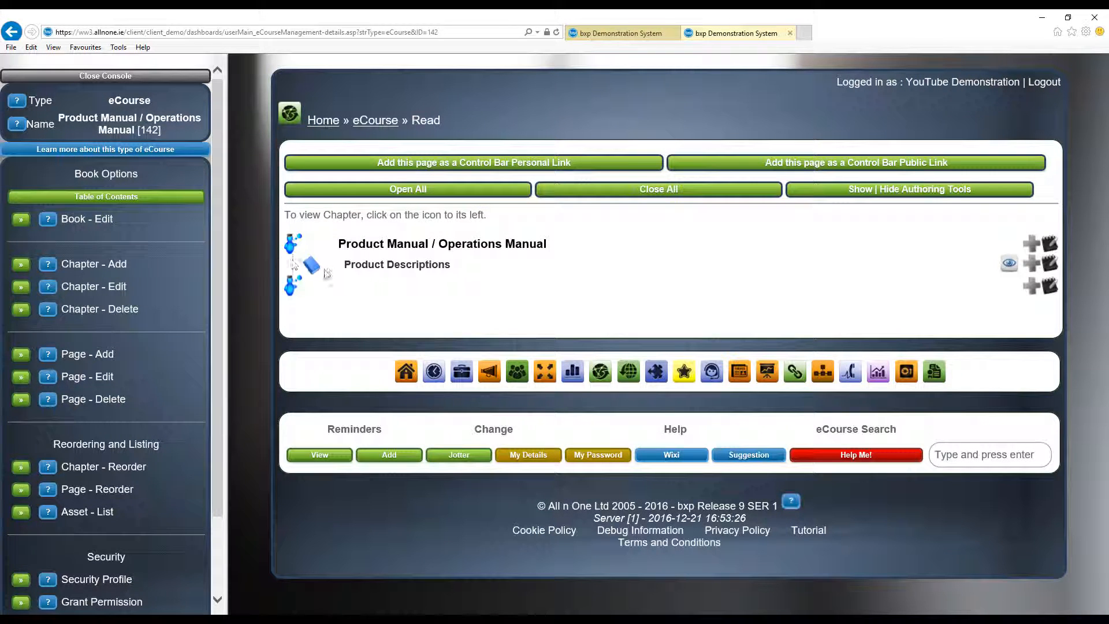
left_click(325, 270)
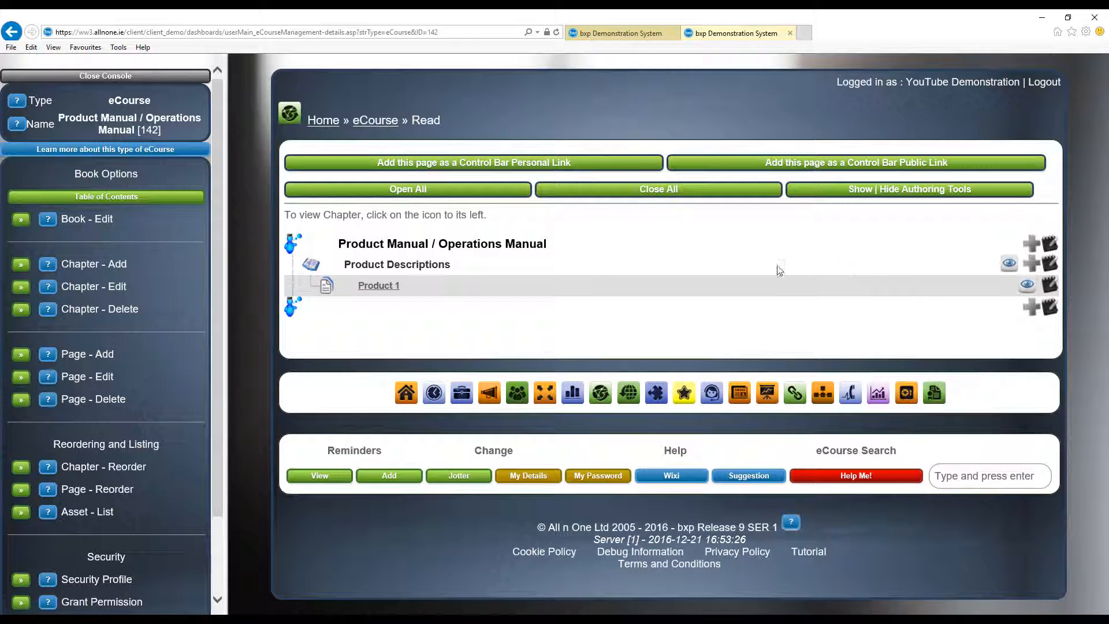
left_click(376, 286)
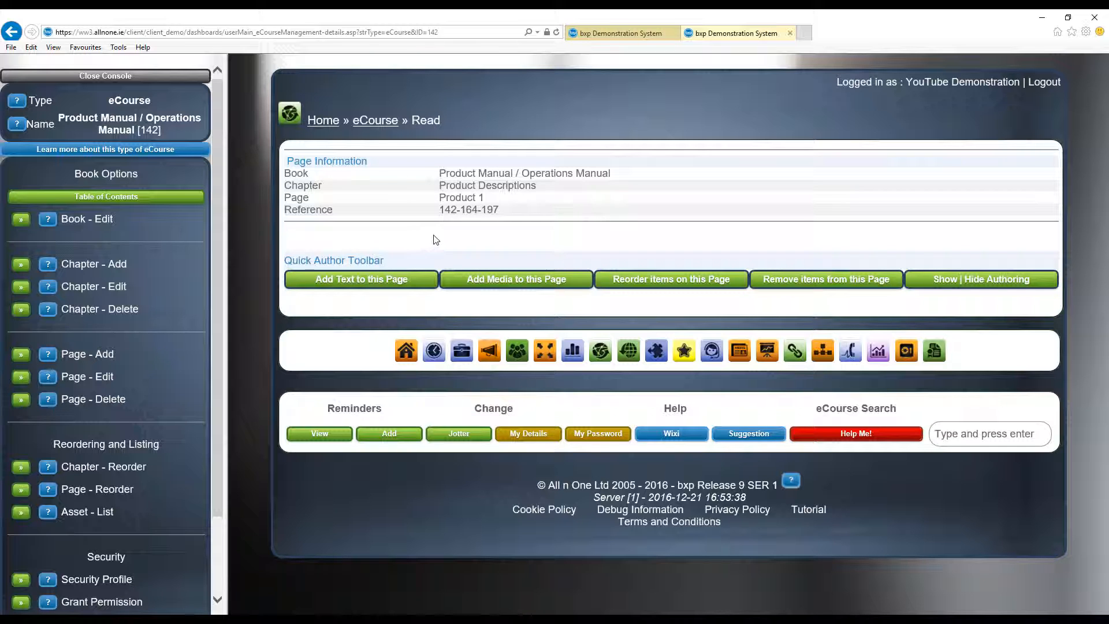
- Start a text asset on the page with title "Product 1" and body "War and peace goes here!"
left_click(348, 283)
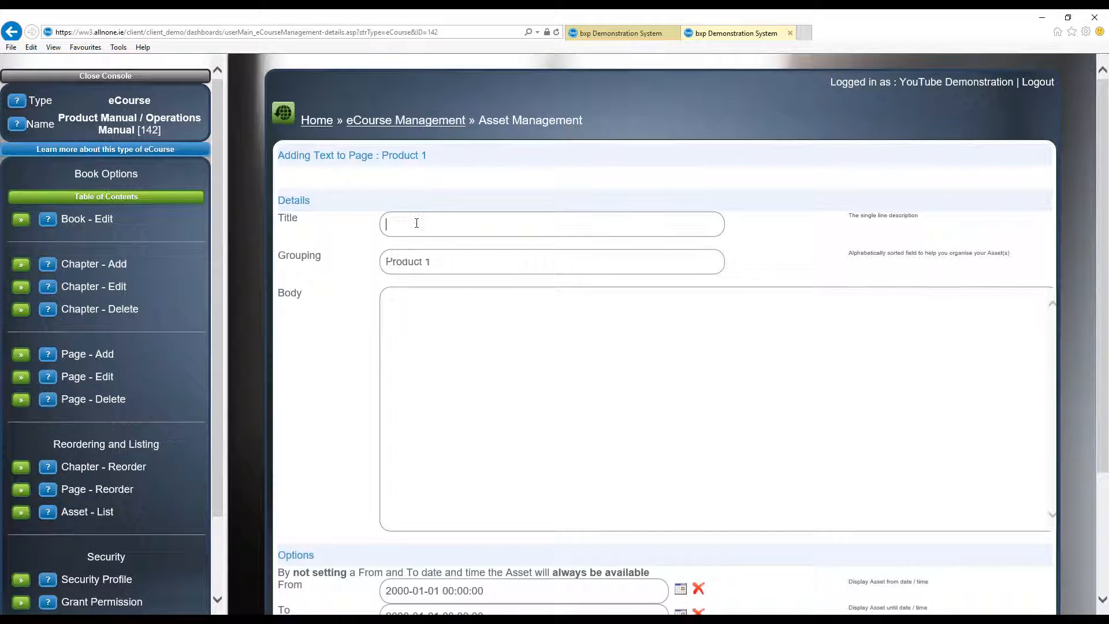
left_click_drag(397, 262, 368, 238)
key("ctrl+c")
left_click(395, 225)
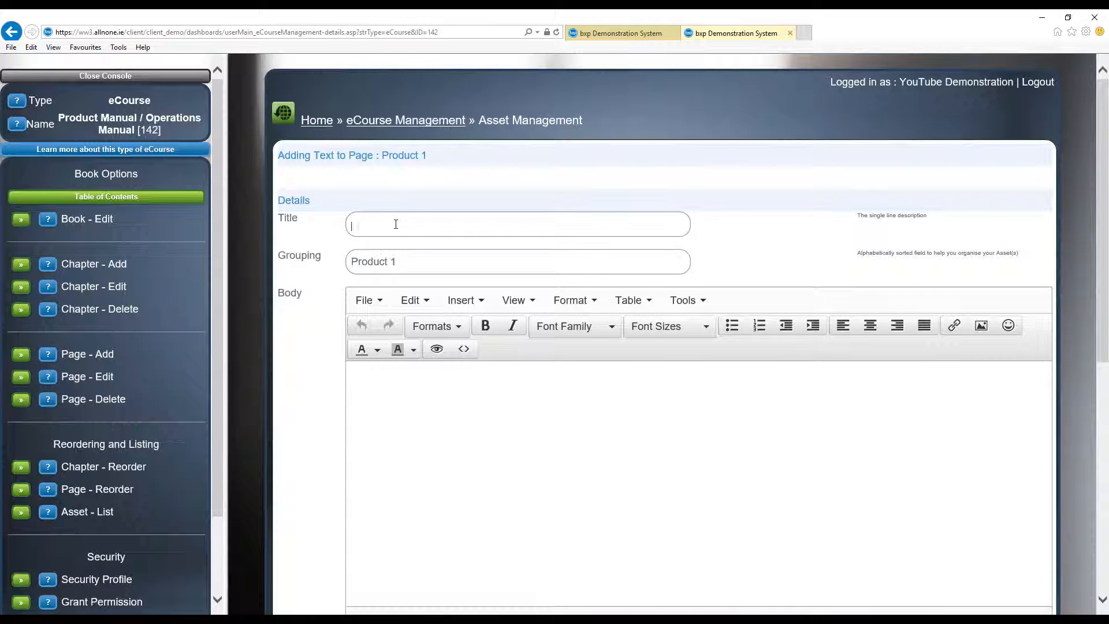
key("ctrl+v")
left_click(414, 366)
type("War and peace goes")
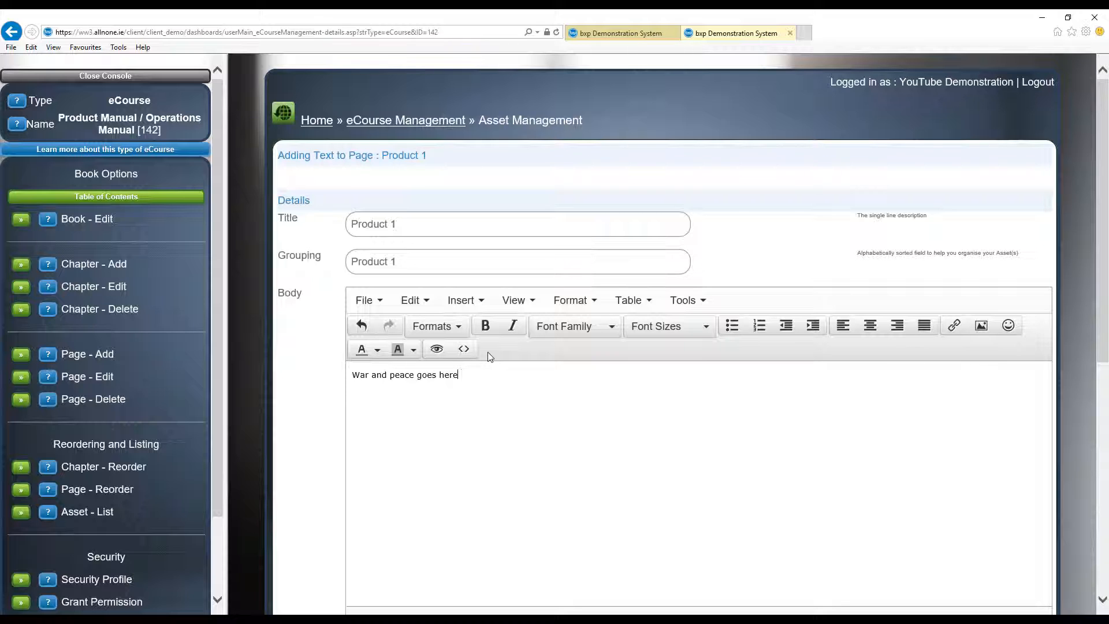
- Format the body text in Arial Black at 24pt and add the asset to the page
triple_click(480, 374)
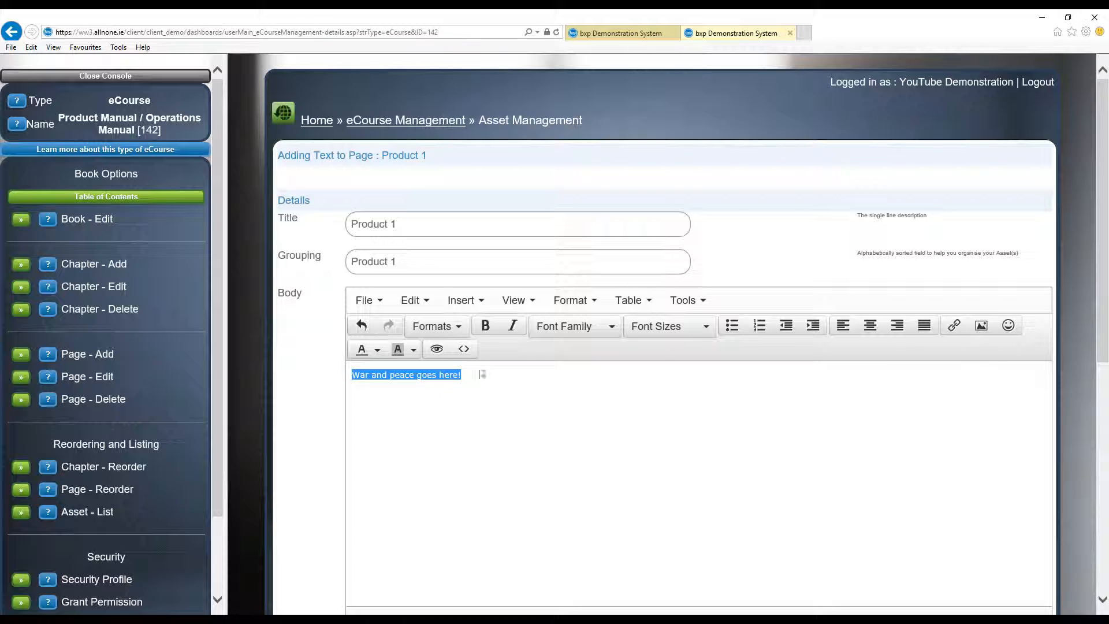
left_click(597, 335)
left_click(578, 368)
left_click(664, 326)
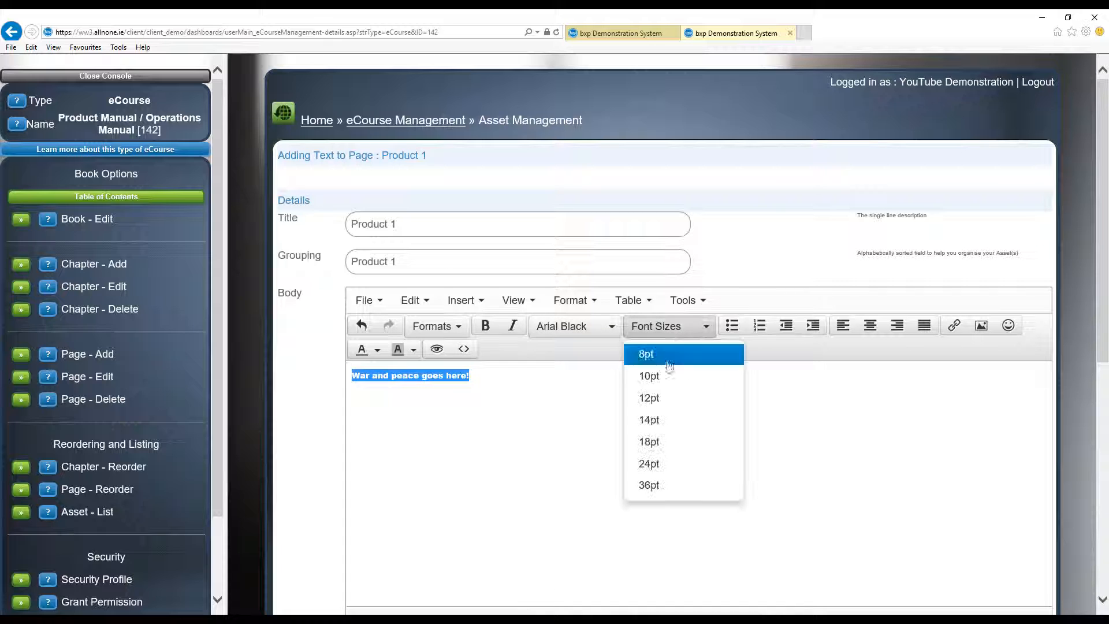
left_click(648, 463)
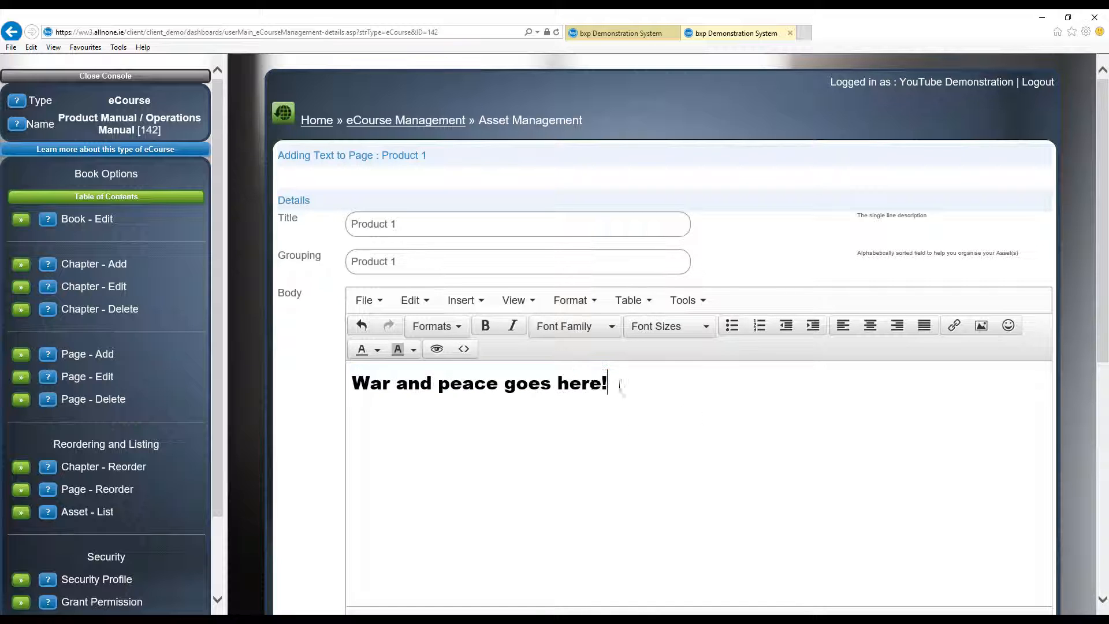
scroll(624, 495, "down", 8)
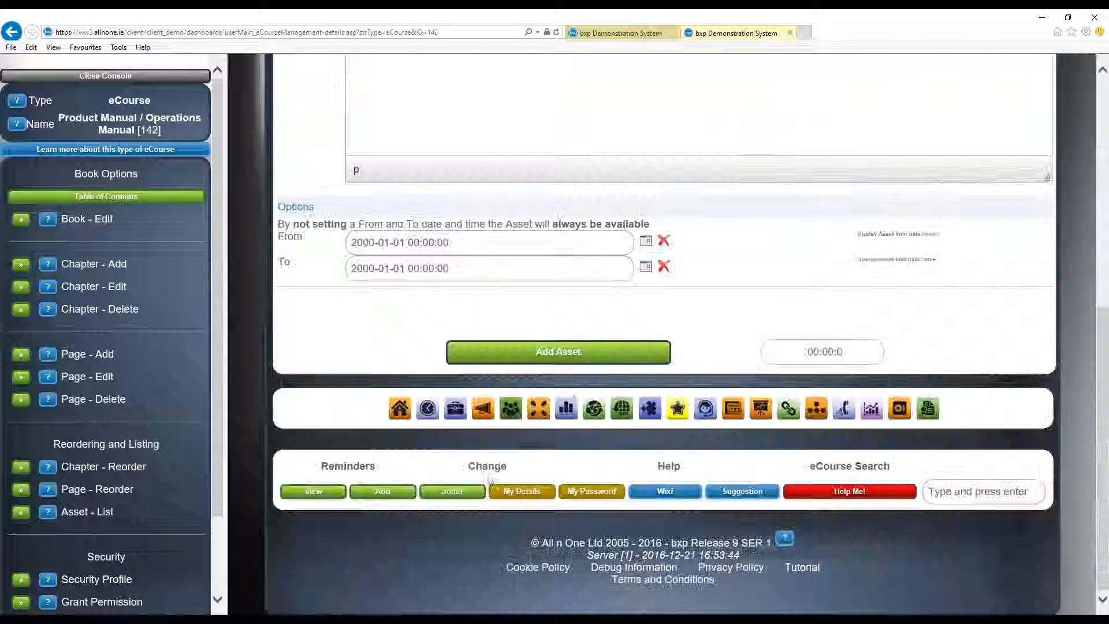
left_click(580, 360)
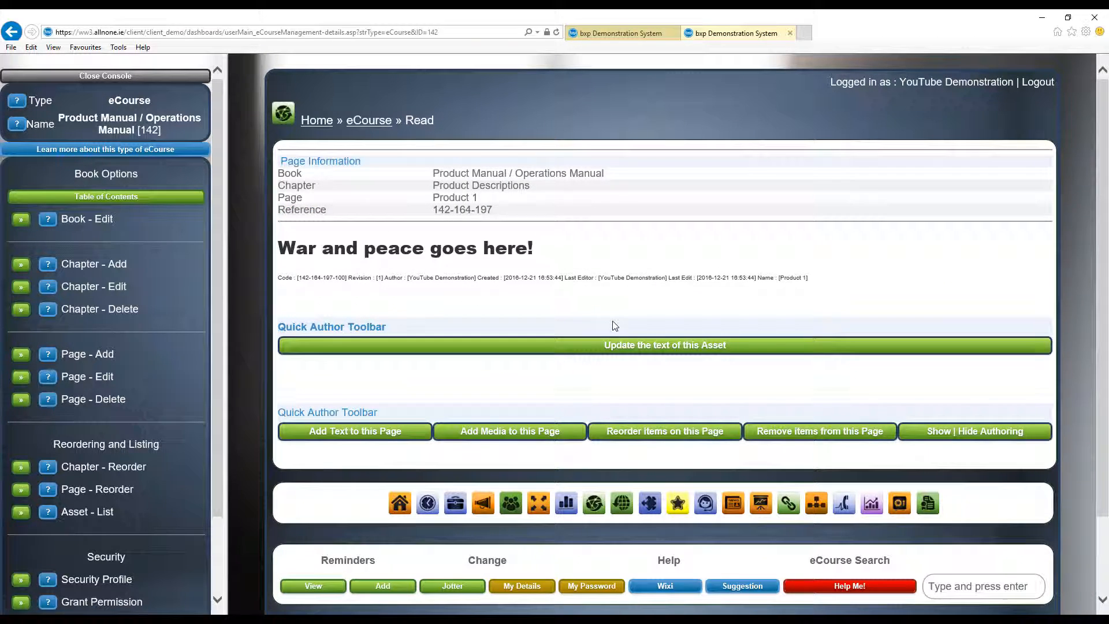
- Upload four-stroke-engine%20(1).gif from the Desktop as media on the Product 1 page and save its asset details with the default settings
left_click(522, 431)
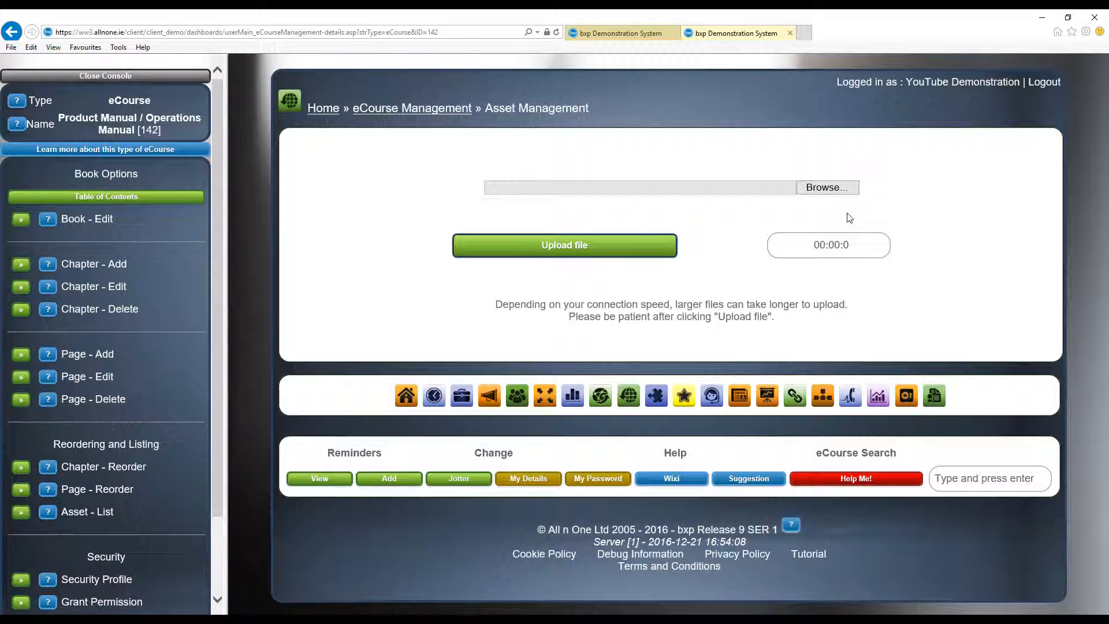
left_click(817, 197)
double_click(212, 163)
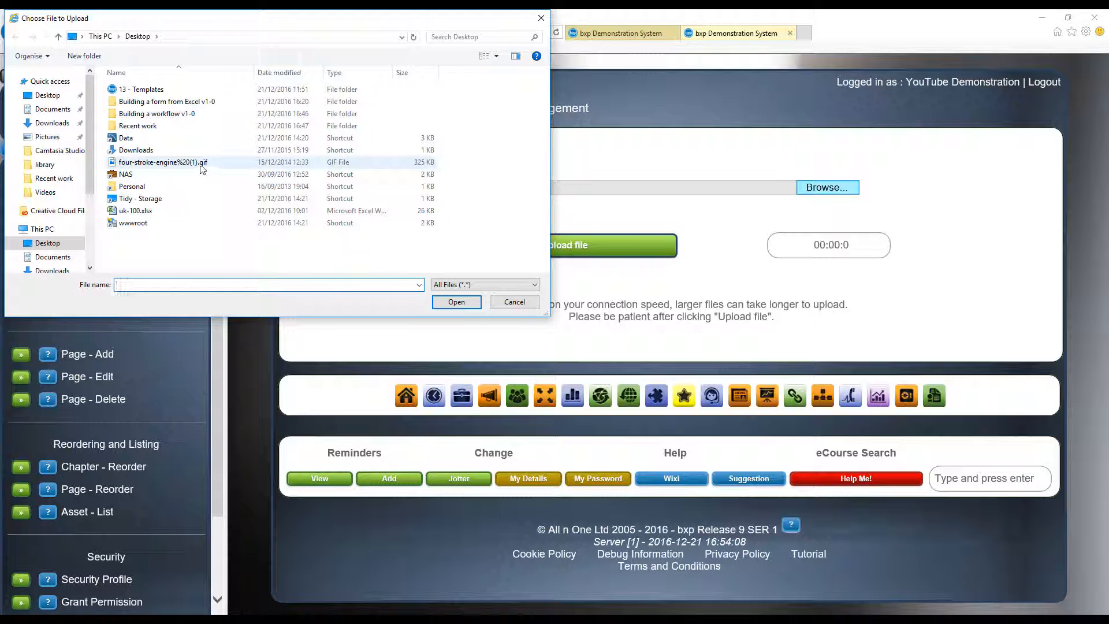
left_click(535, 245)
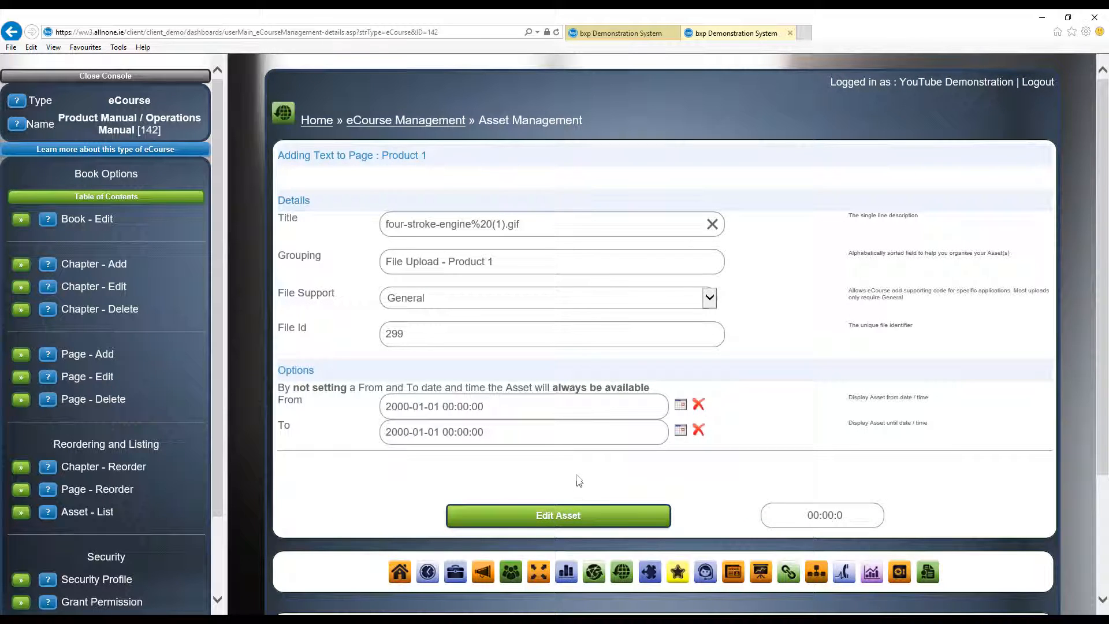
left_click(567, 508)
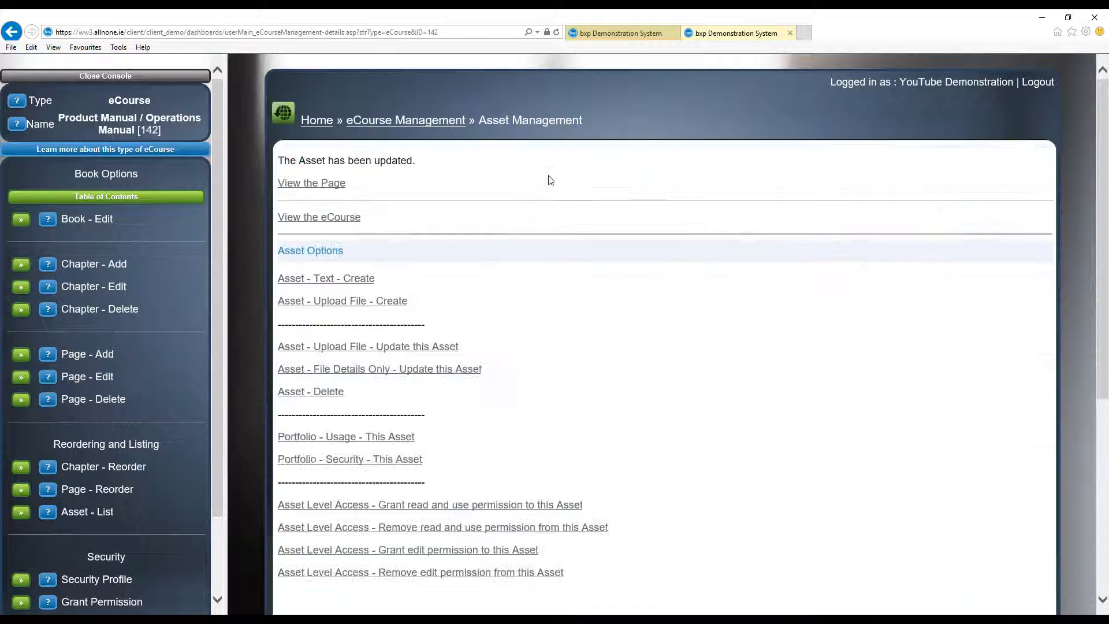
- View the Product 1 page and review its media, text and page information
left_click(340, 184)
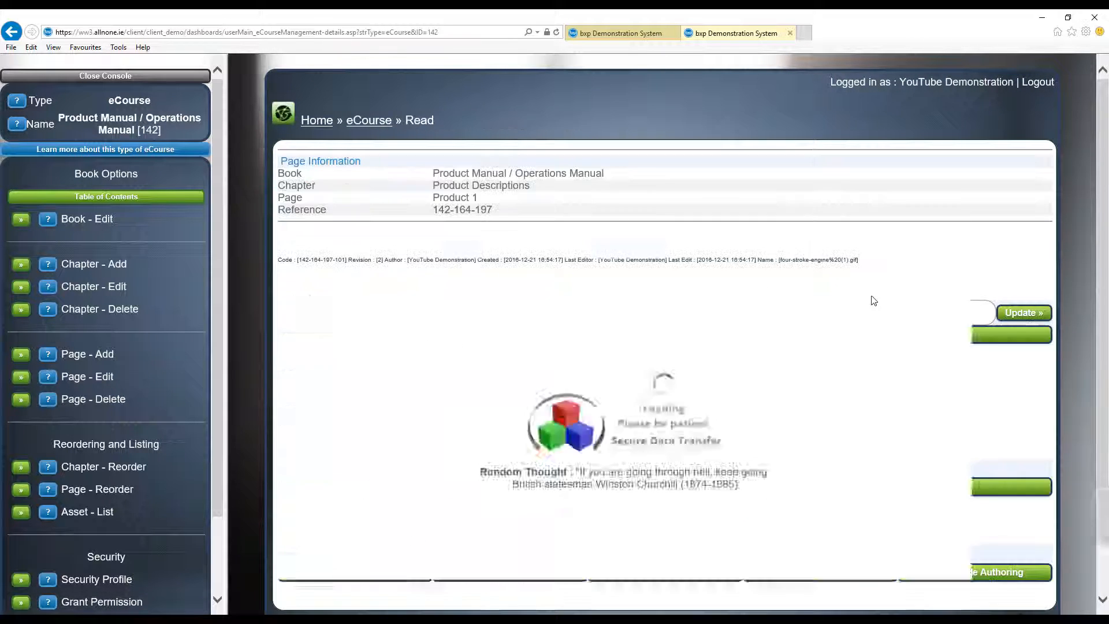
scroll(720, 327, "down", 2)
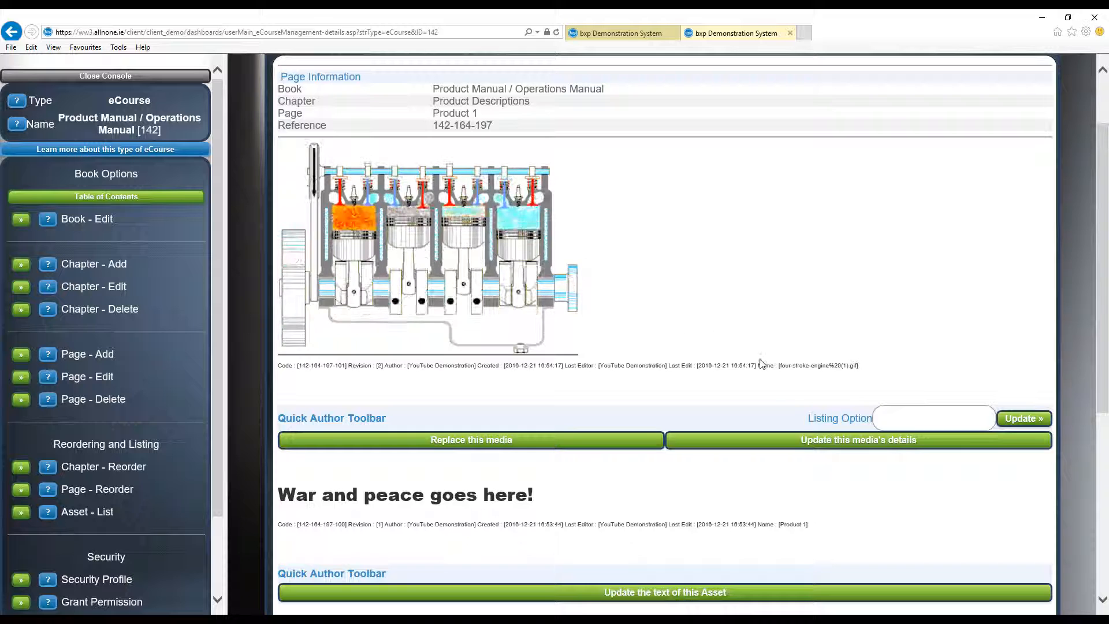
scroll(765, 374, "up", 5)
scroll(791, 373, "down", 7)
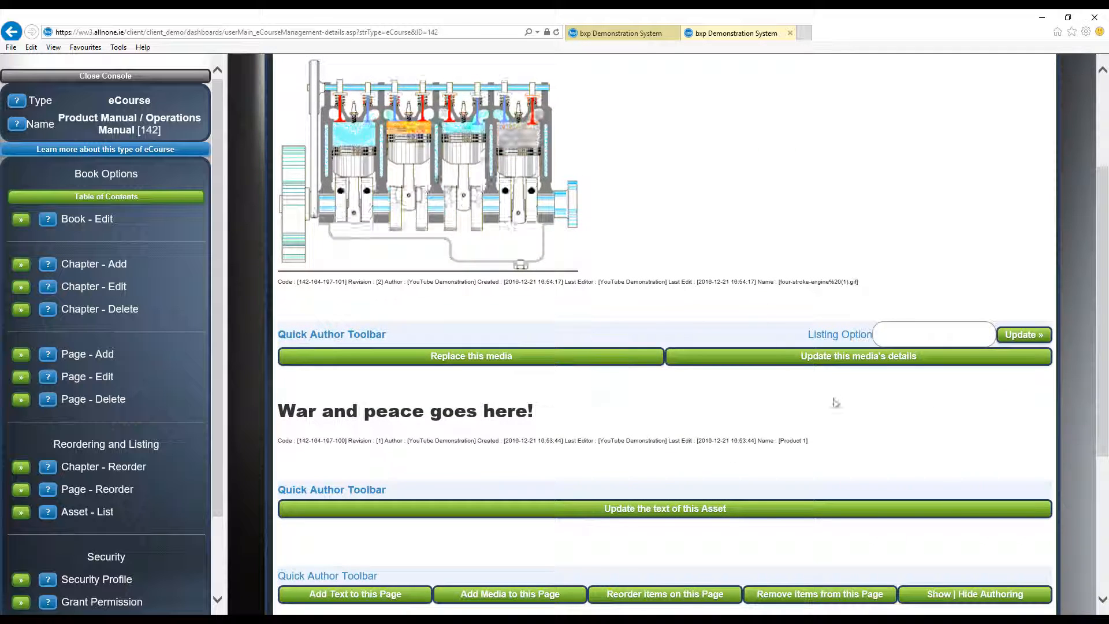
scroll(662, 442, "up", 3)
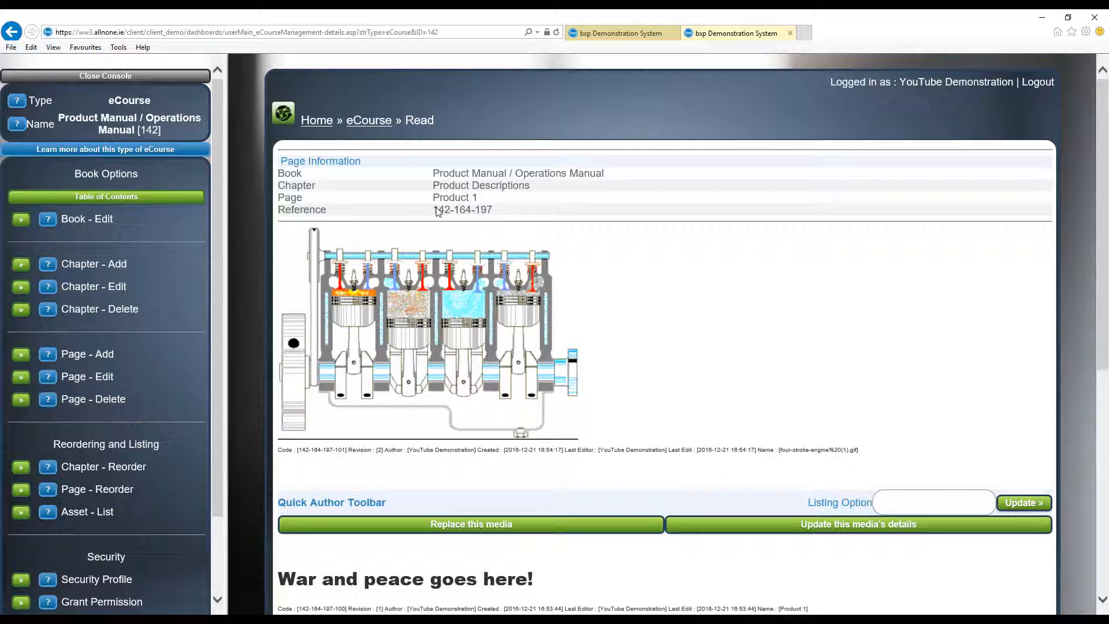
- Copy the Product 1 page's reference 142-164-197 into the eCourse Reference of the form's primary interest question
left_click_drag(433, 211, 493, 213)
key("ctrl+c")
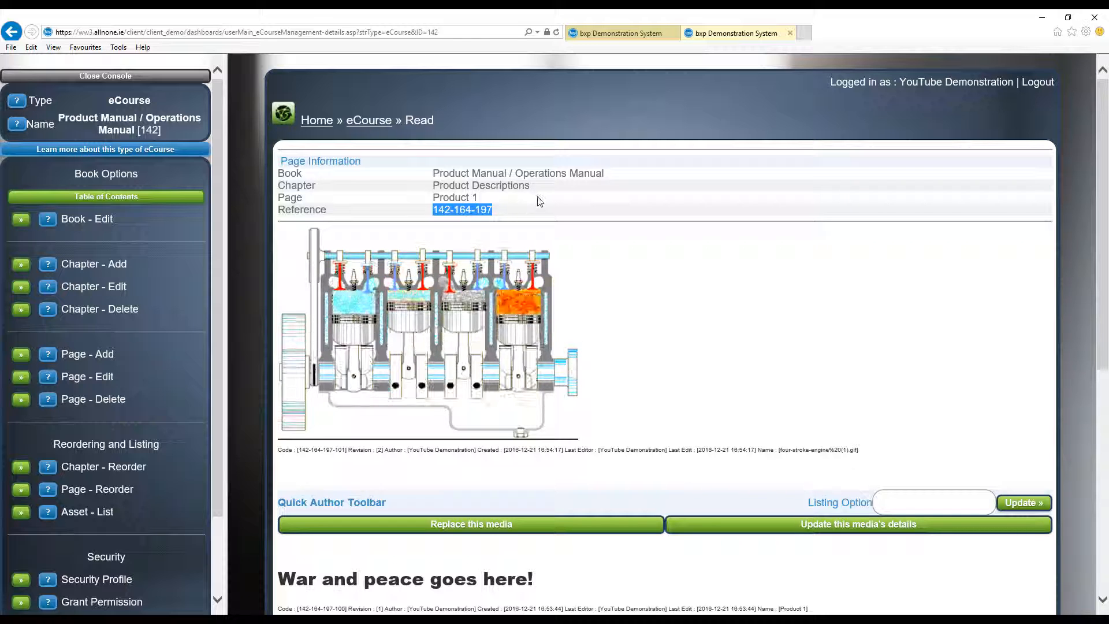
left_click(615, 35)
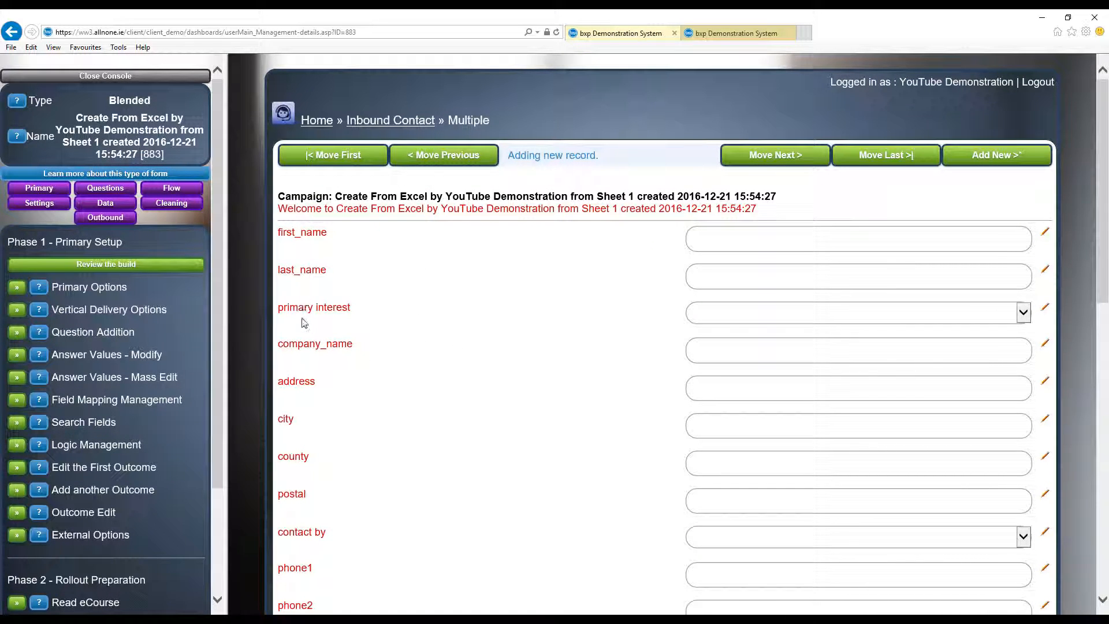
left_click(1048, 312)
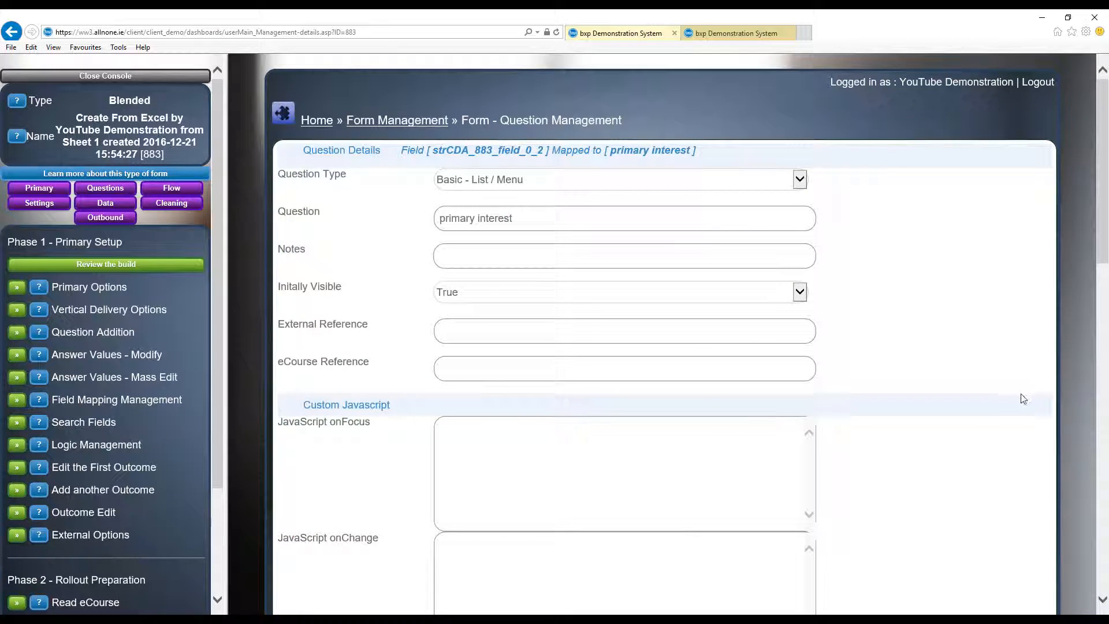
left_click(511, 372)
key("ctrl+v")
left_click_drag(500, 368, 440, 368)
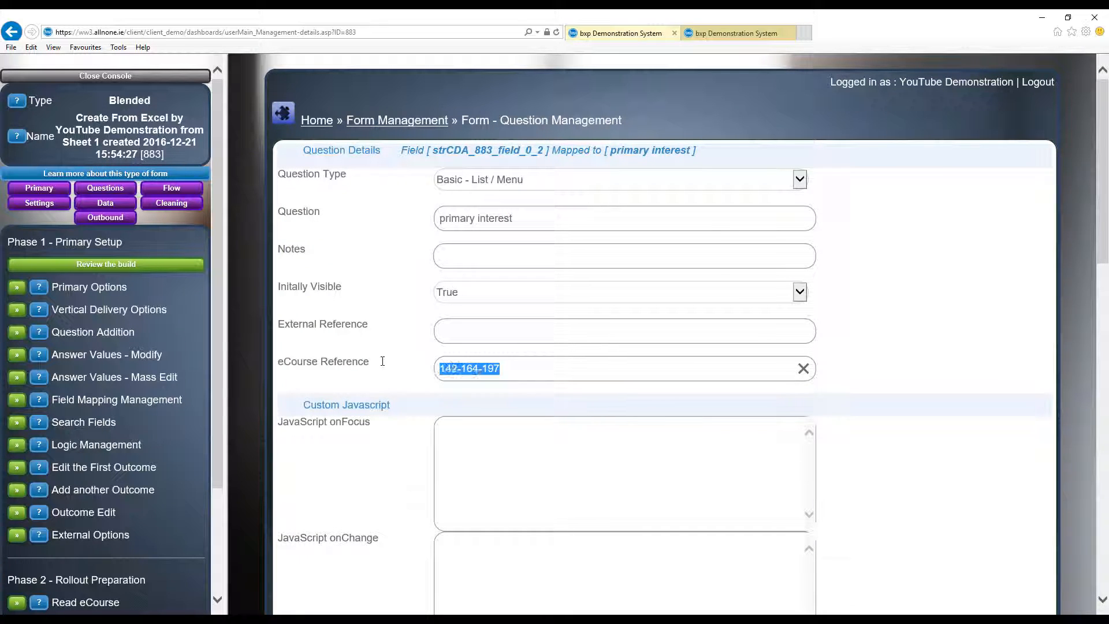
left_click(557, 414)
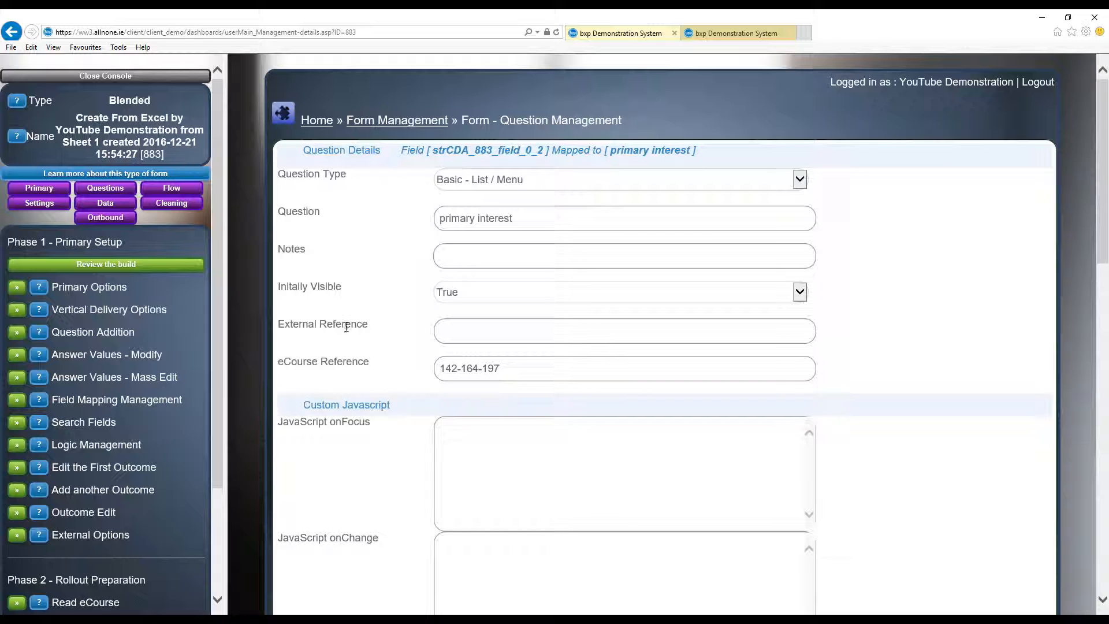
left_click(454, 322)
type("http://www.google.ie")
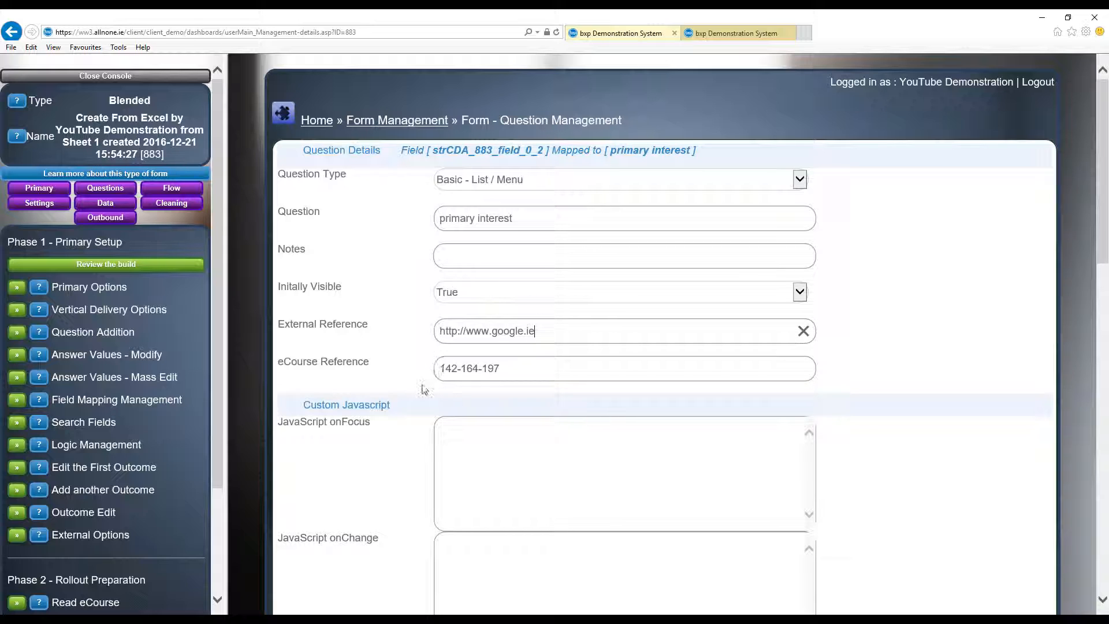
left_click(520, 369)
scroll(596, 406, "down", 15)
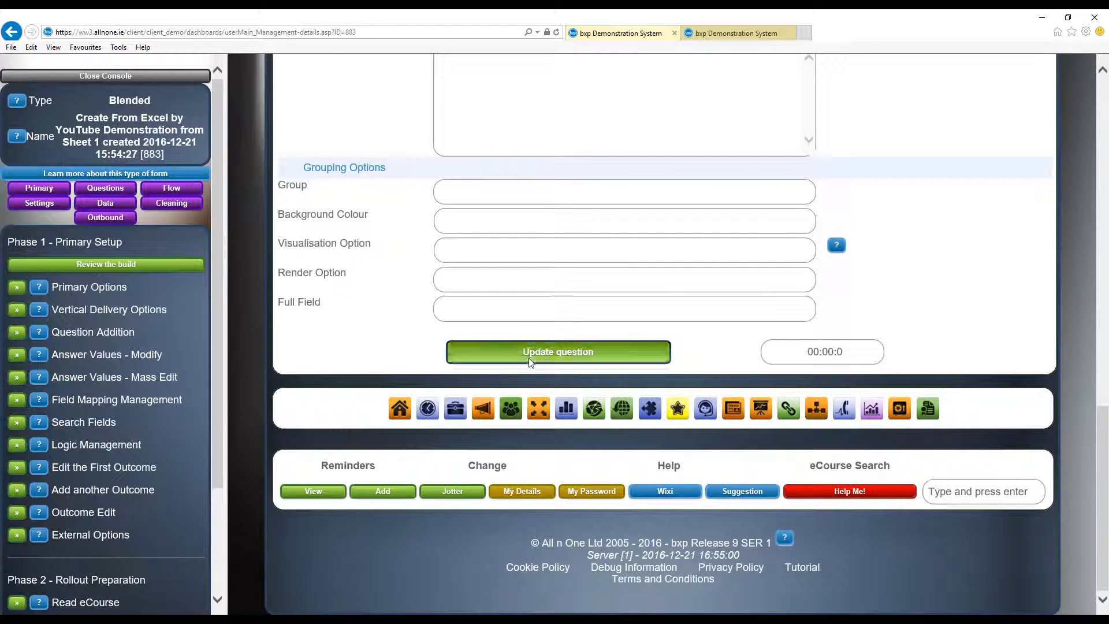
left_click(553, 358)
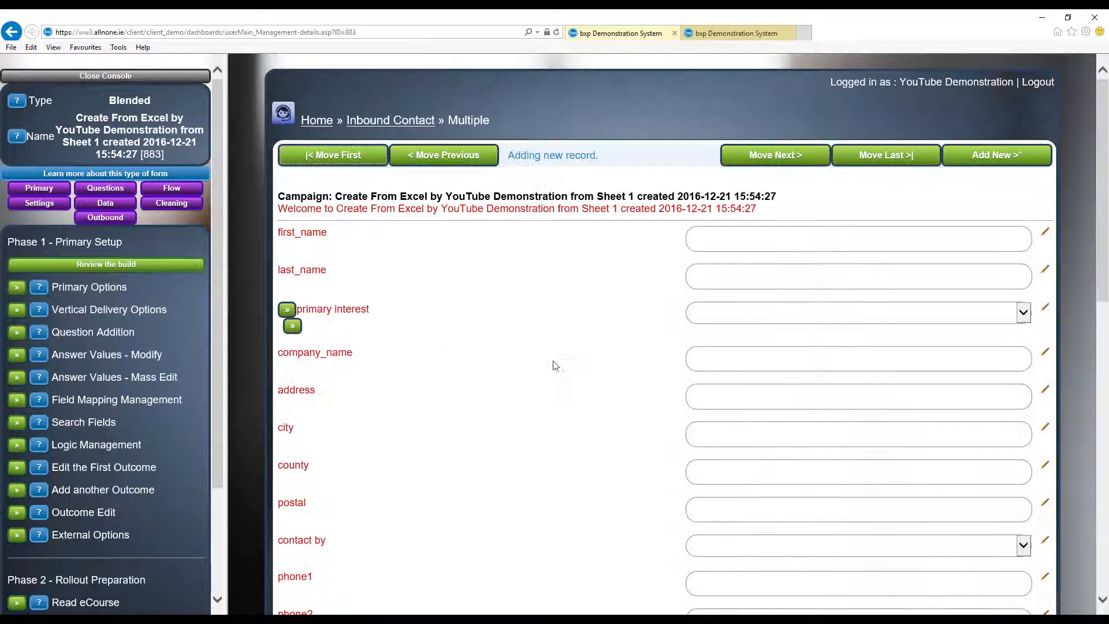
- Test the external reference link beside primary interest, close the page it opens and return to the form
left_click(288, 310)
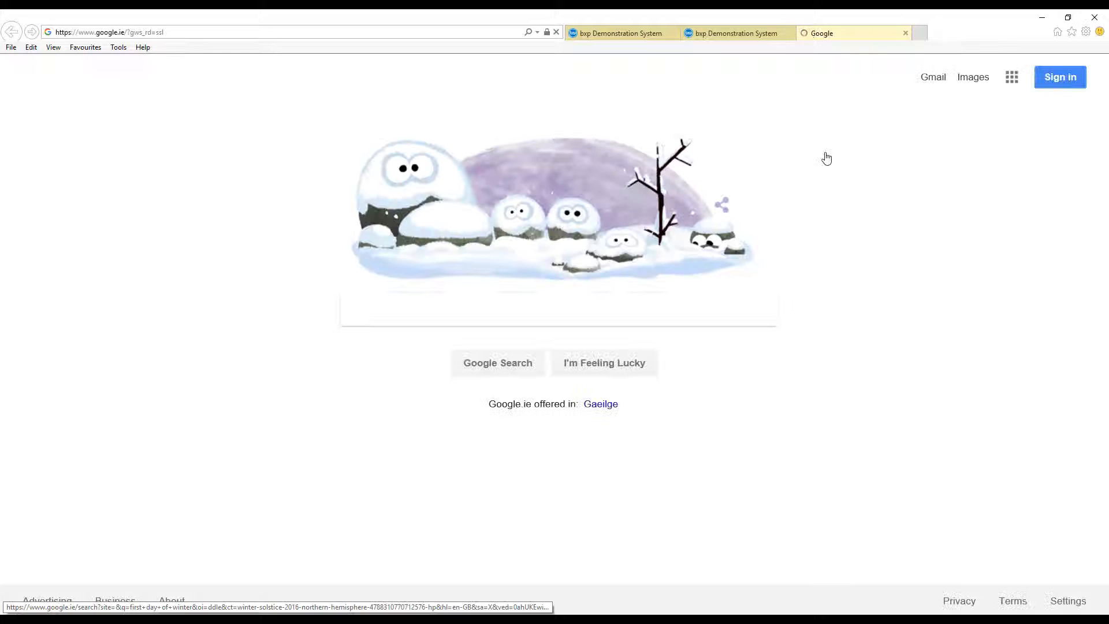
left_click(905, 34)
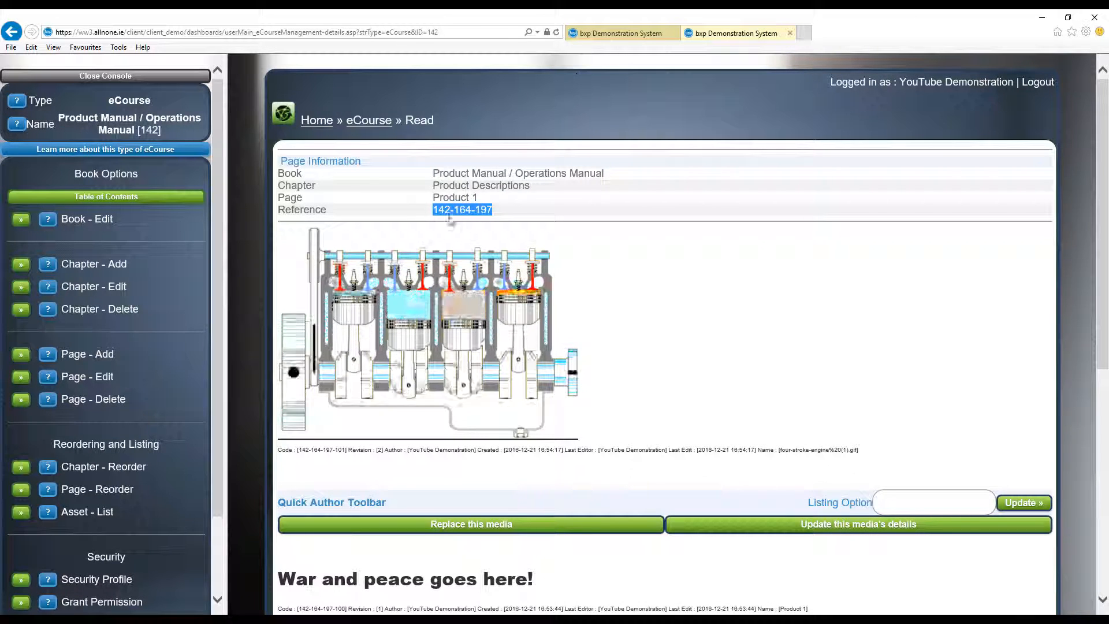
left_click(633, 36)
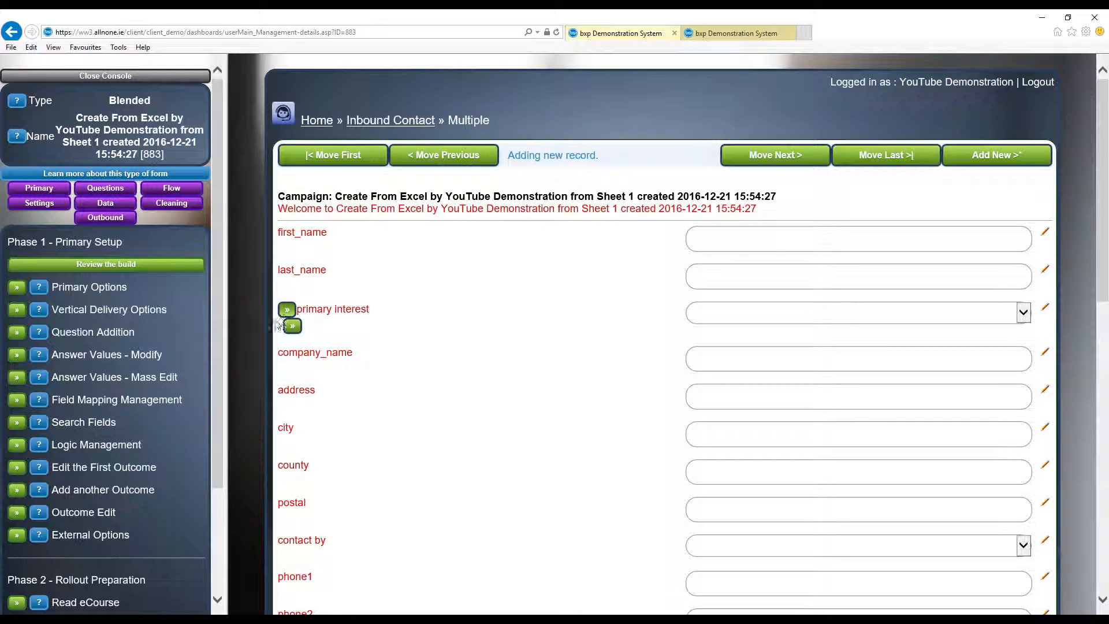
- Open the eCourse link beside primary interest, review the linked Product 1 page and return to the form
left_click(297, 326)
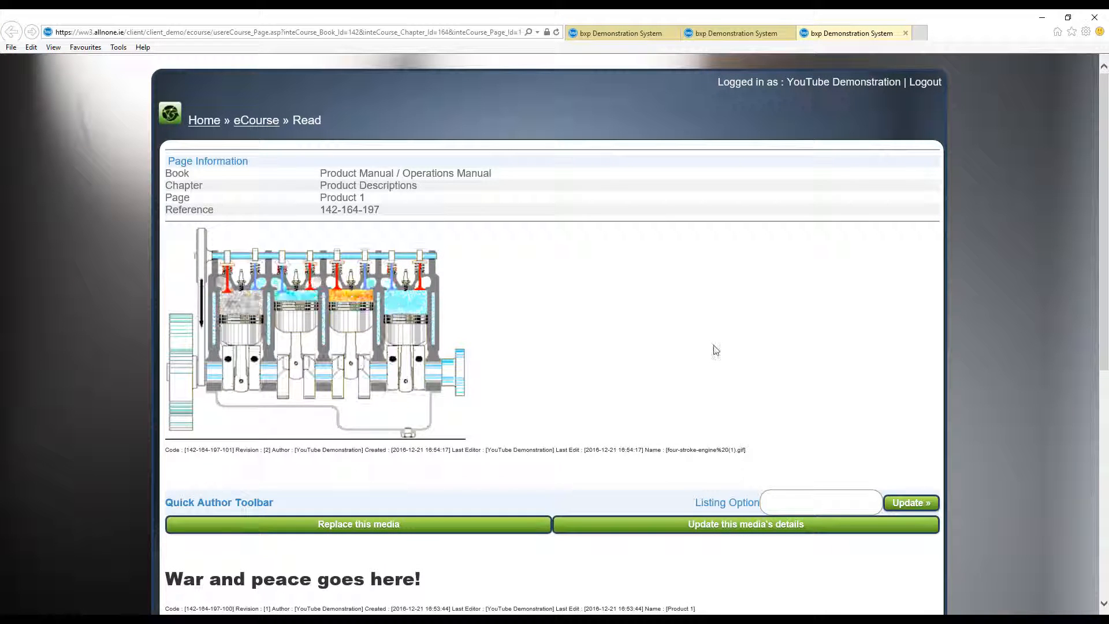
scroll(714, 349, "down", 2)
scroll(714, 350, "down", 1)
scroll(714, 349, "up", 3)
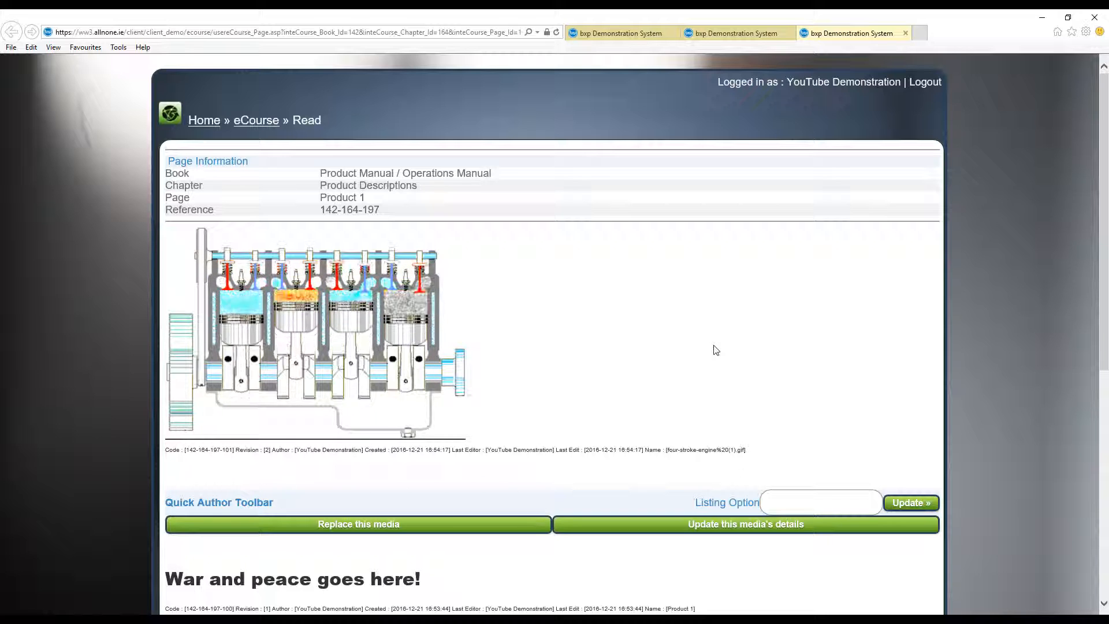
left_click(619, 34)
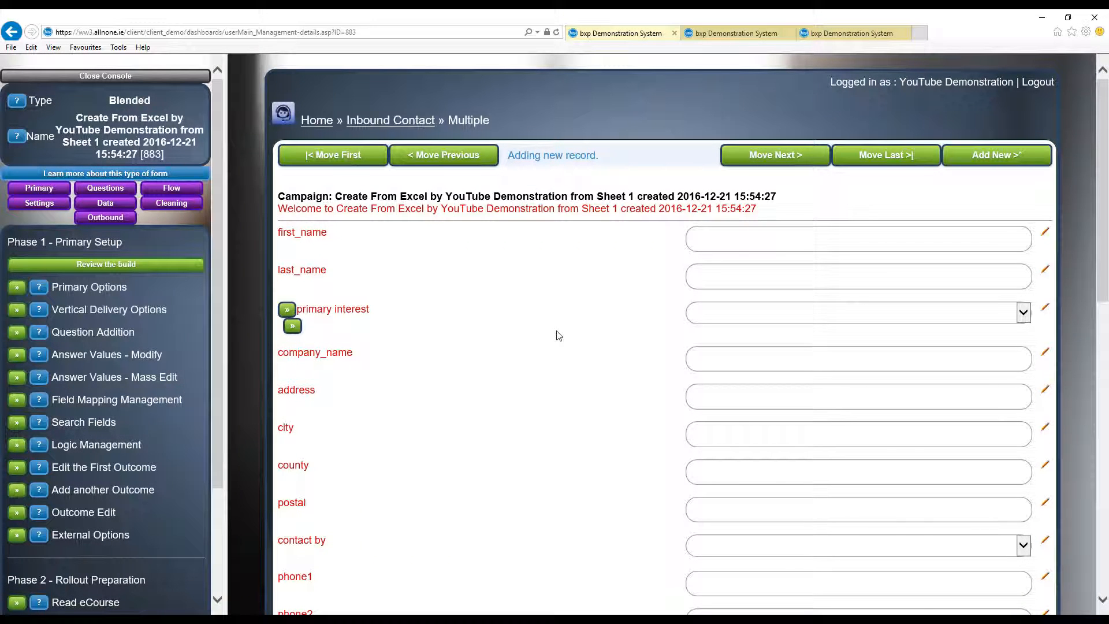